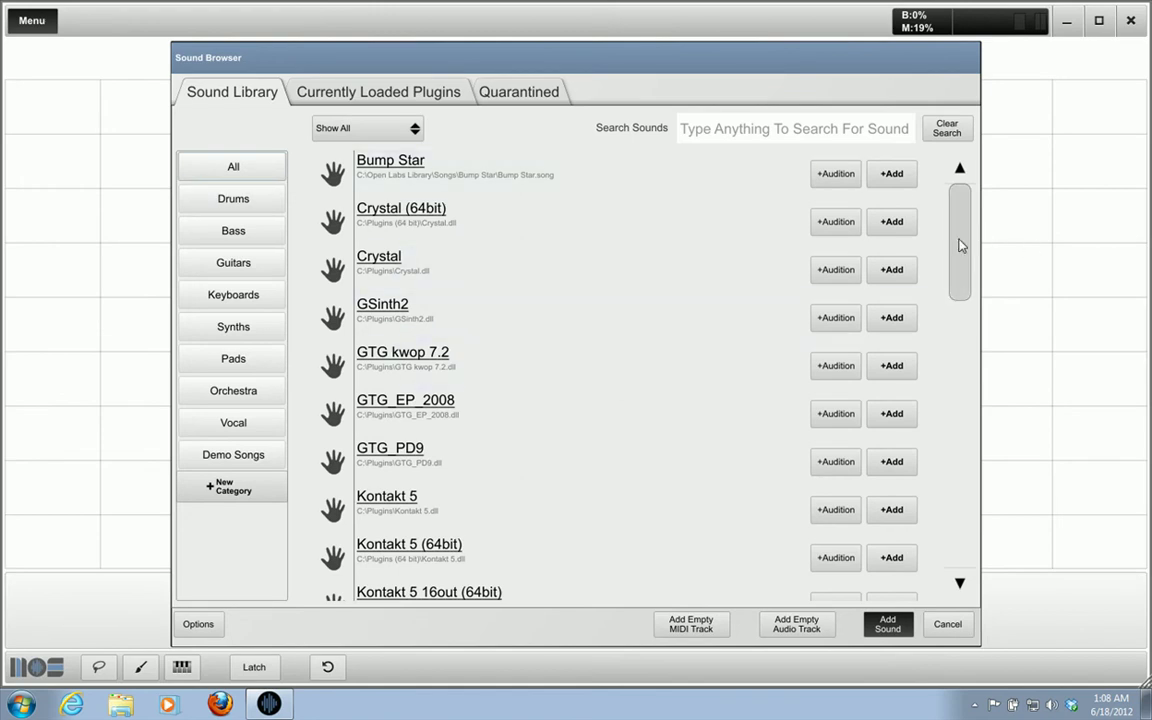
- Scroll the Sound Browser down to Kontakt 5 Piano and load it for audition
{"action": "scroll", "coordinate": [964, 288], "scroll_direction": "down", "scroll_amount": 3}
{"action": "left_click_drag", "start_coordinate": [966, 300], "coordinate": [978, 530]}
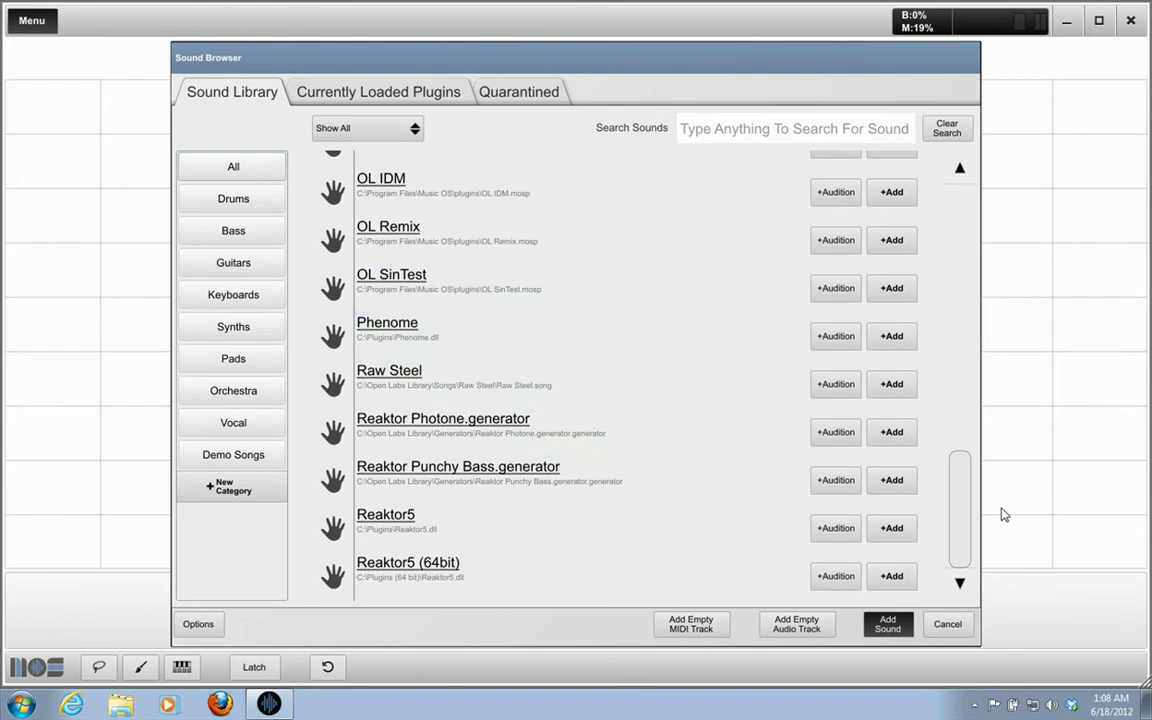
{"action": "left_click_drag", "start_coordinate": [969, 509], "coordinate": [972, 350]}
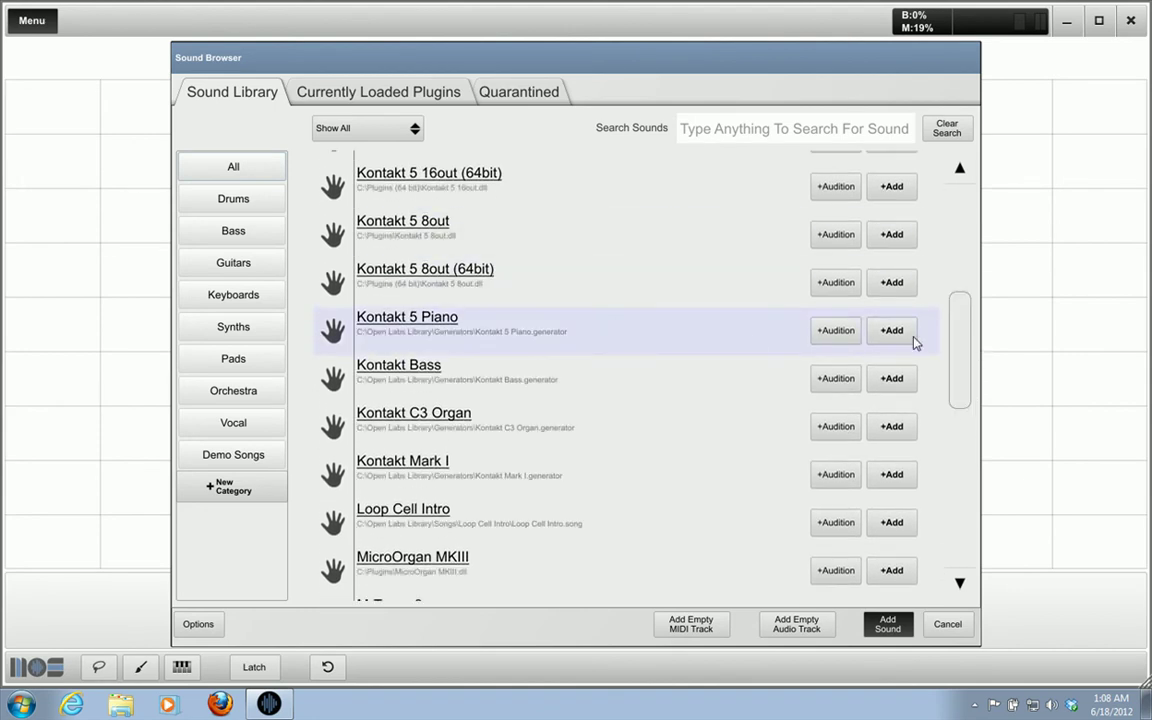
{"action": "left_click", "coordinate": [856, 334]}
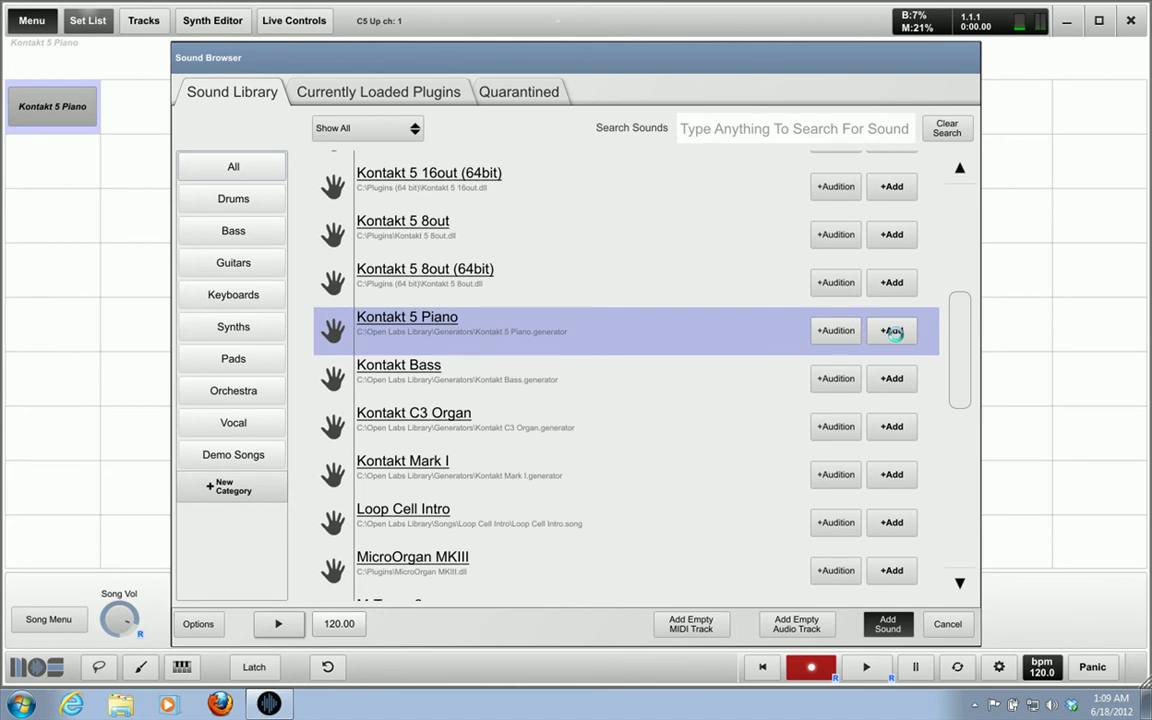
- Add Kontakt 5 Piano to the set list, then browse the sound library for an empty grid cell
{"action": "left_click", "coordinate": [893, 334]}
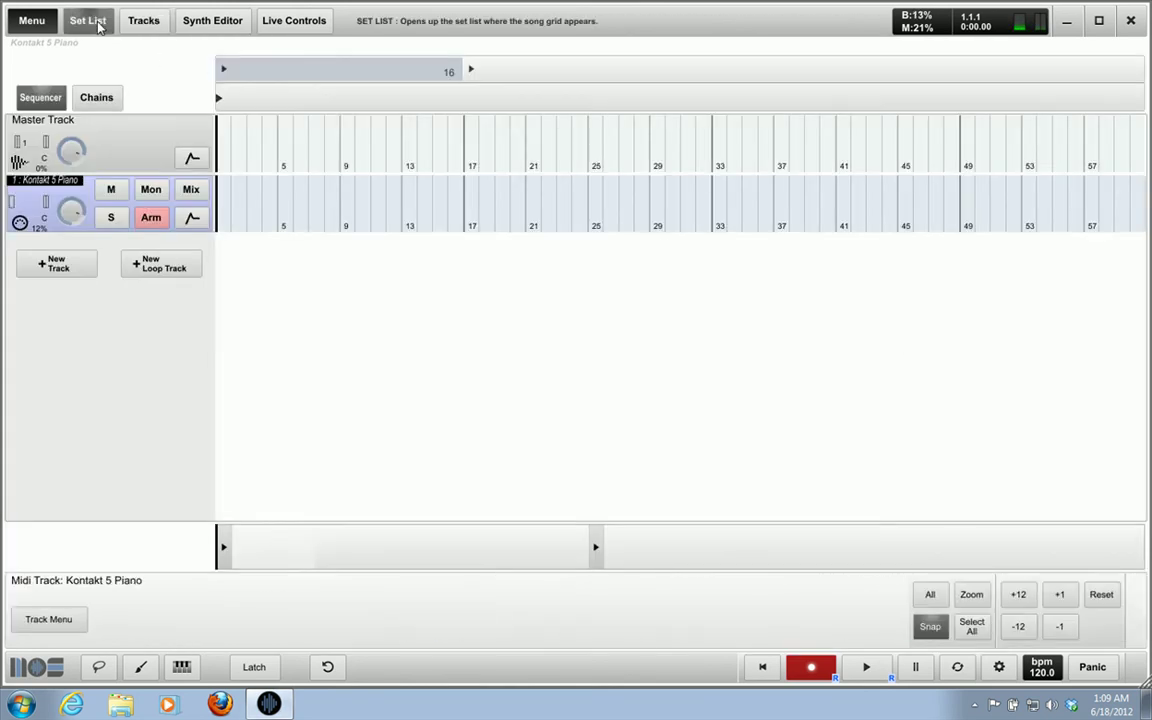
{"action": "left_click", "coordinate": [97, 24]}
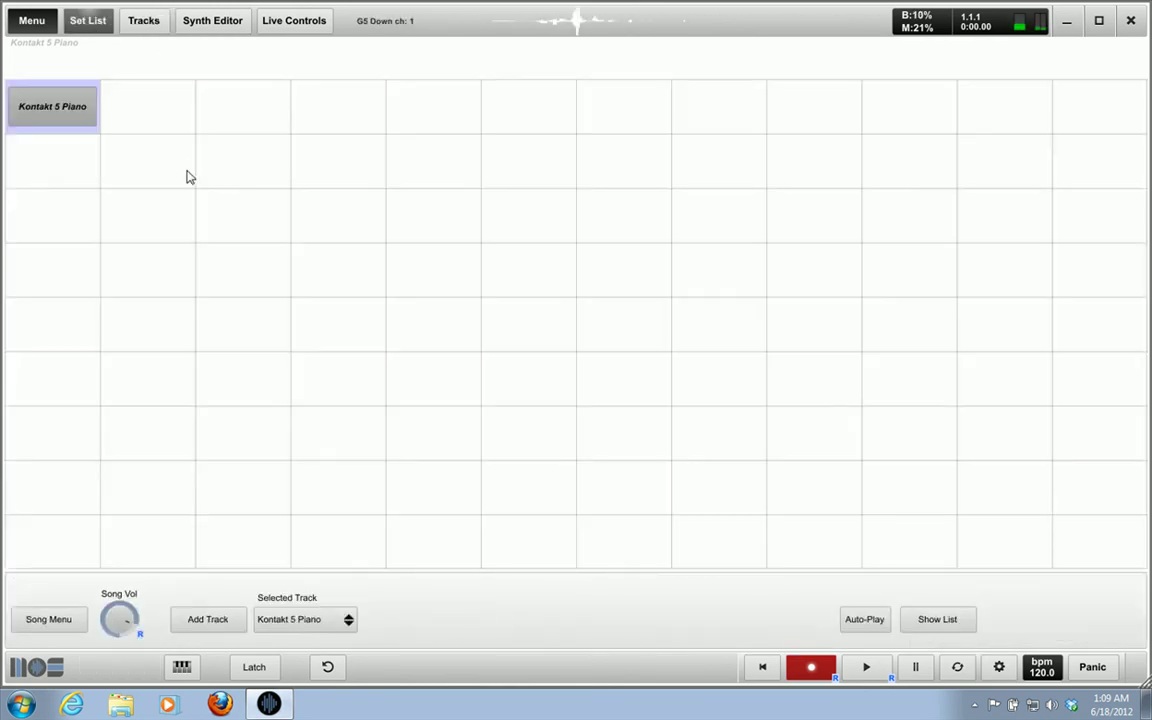
{"action": "left_click", "coordinate": [168, 112]}
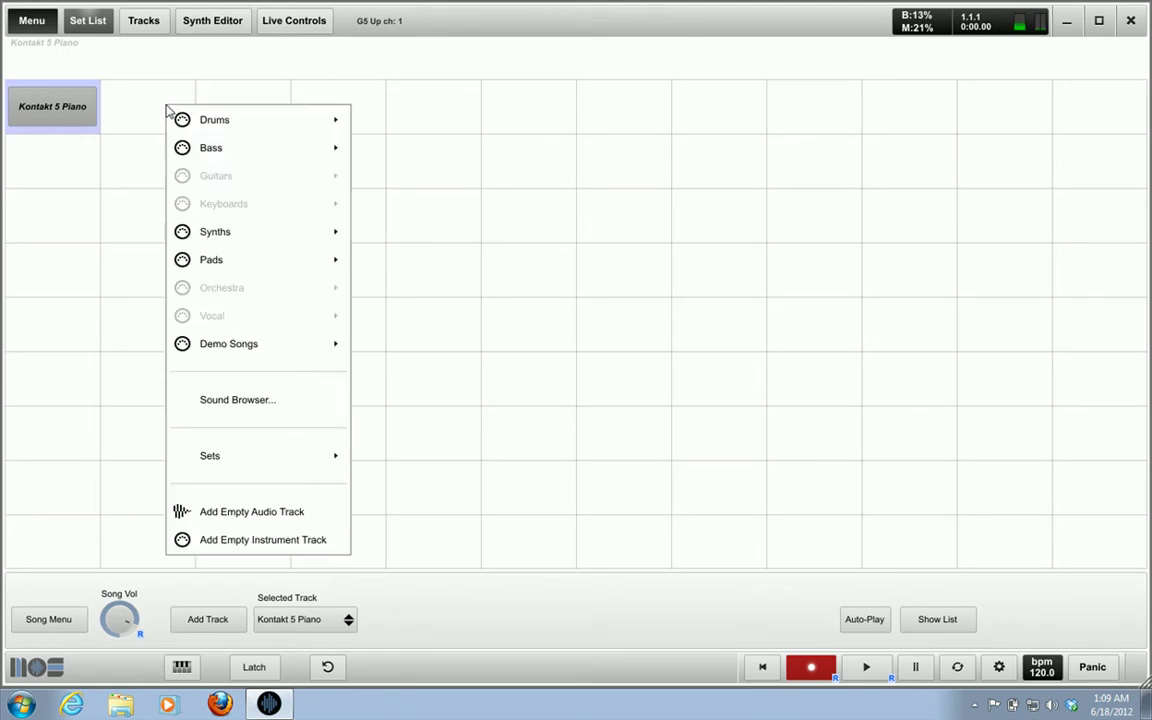
{"action": "left_click", "coordinate": [284, 402]}
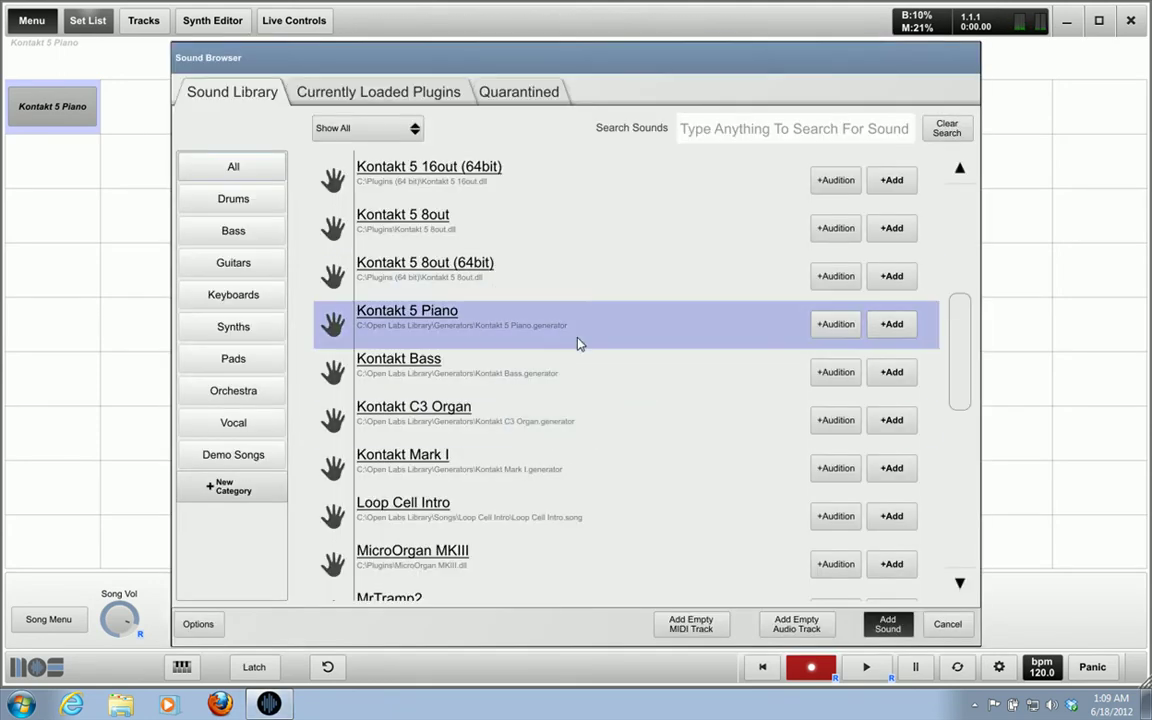
- Add Kontakt C3 Organ, lower its song volume, and show its track view
{"action": "left_click", "coordinate": [893, 426]}
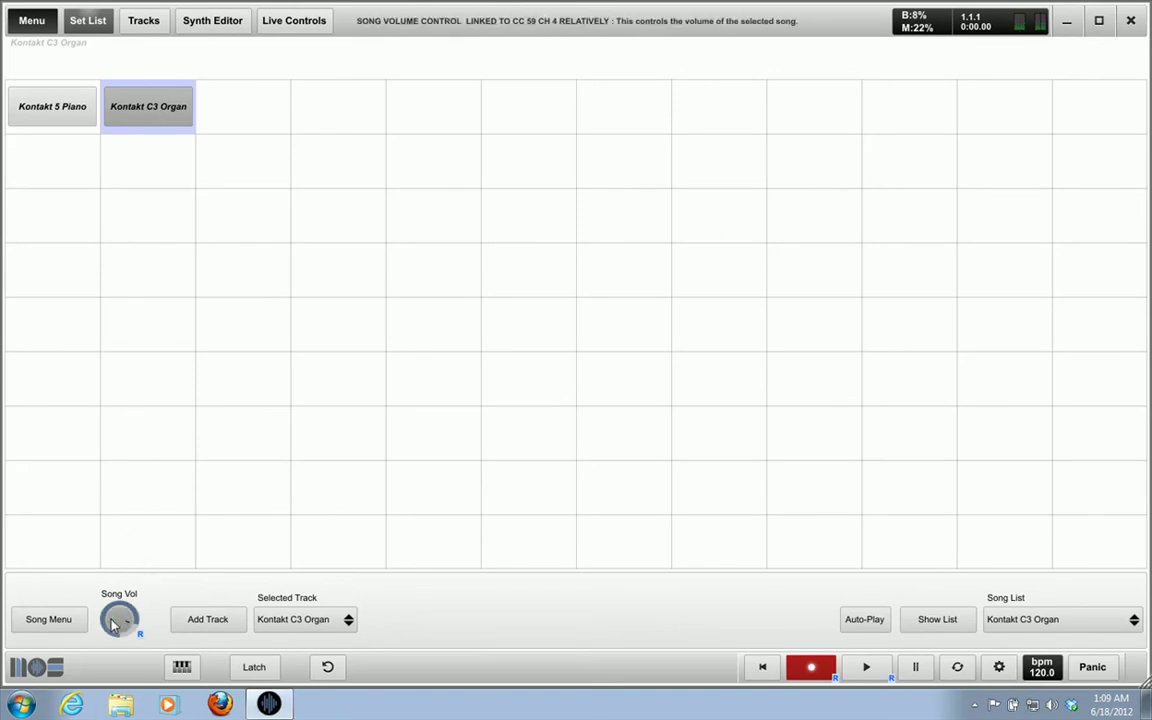
{"action": "left_click_drag", "start_coordinate": [110, 619], "coordinate": [111, 632]}
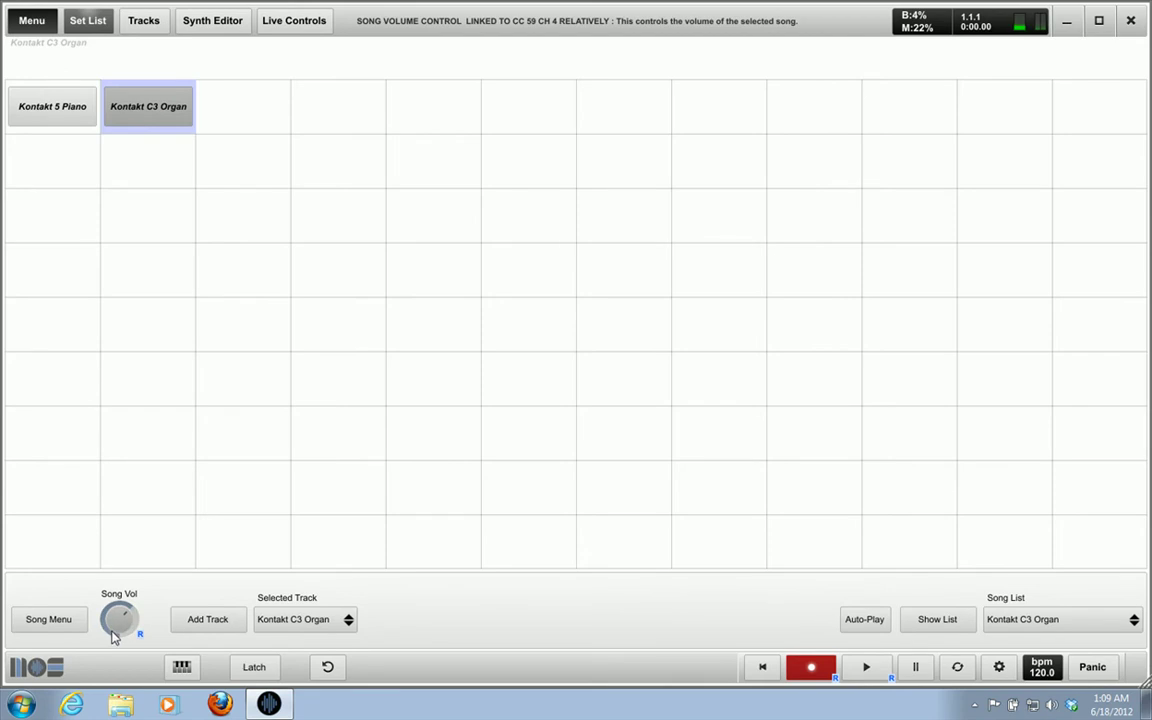
{"action": "double_click", "coordinate": [158, 118]}
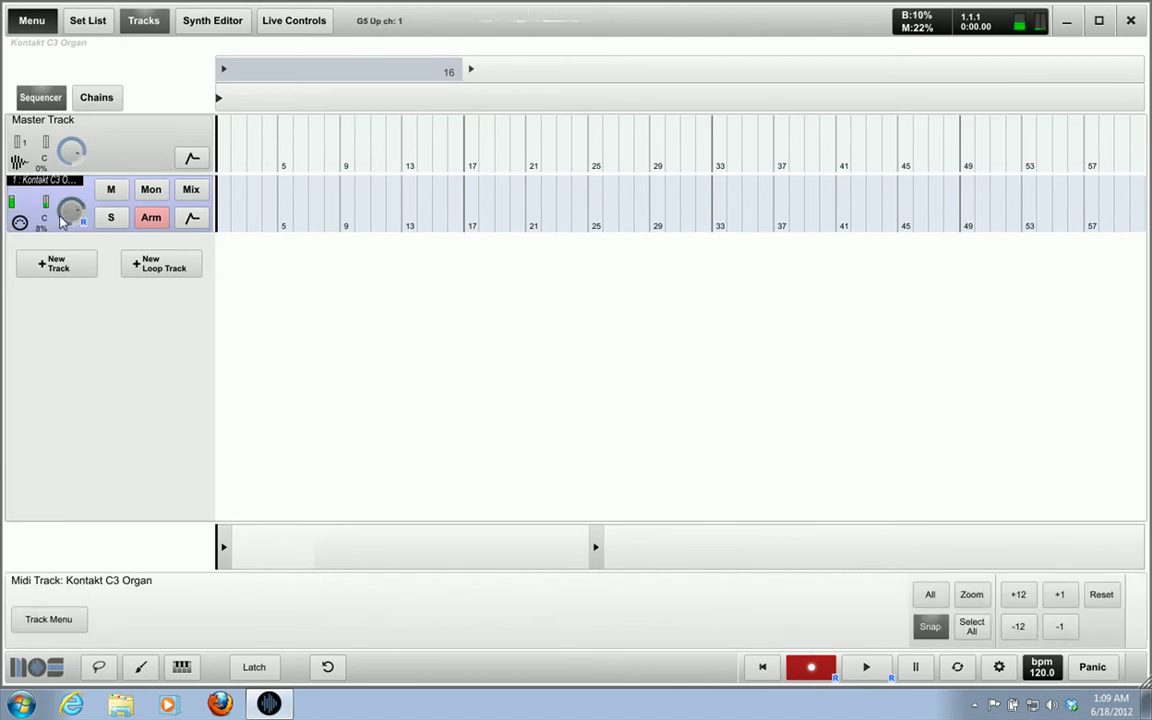
- Add Kontakt Mark I from the sound library to the next empty set-list cell
{"action": "left_click", "coordinate": [92, 24]}
{"action": "left_click", "coordinate": [234, 110]}
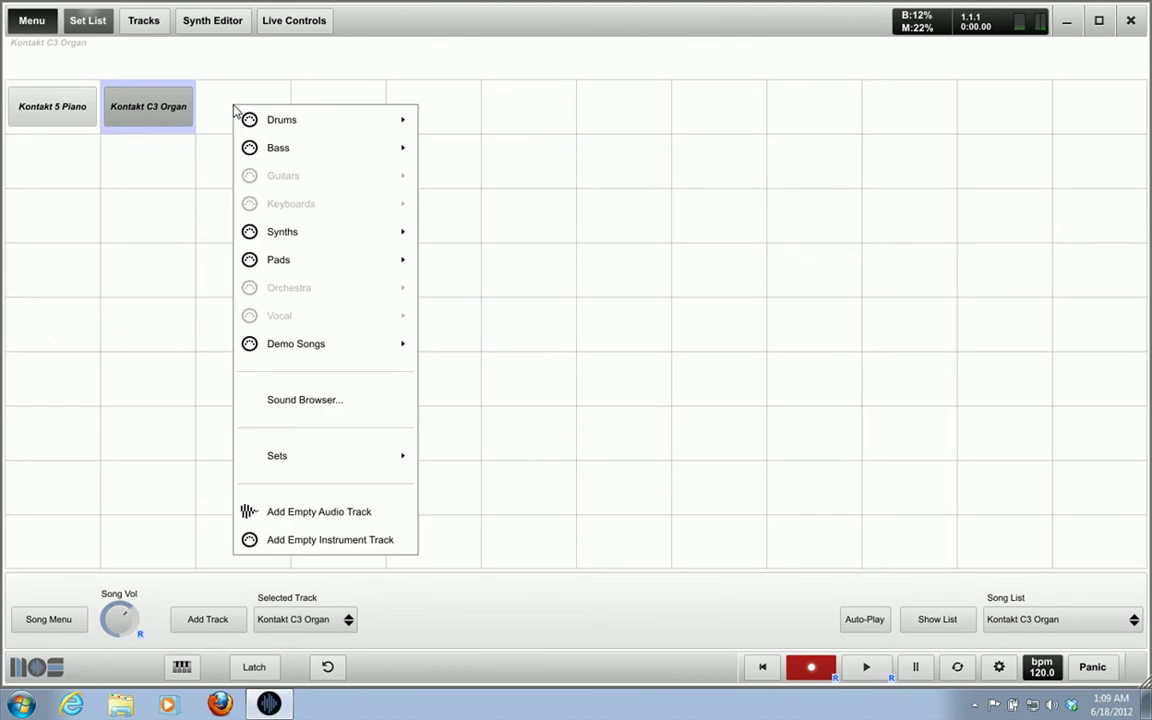
{"action": "left_click", "coordinate": [375, 403]}
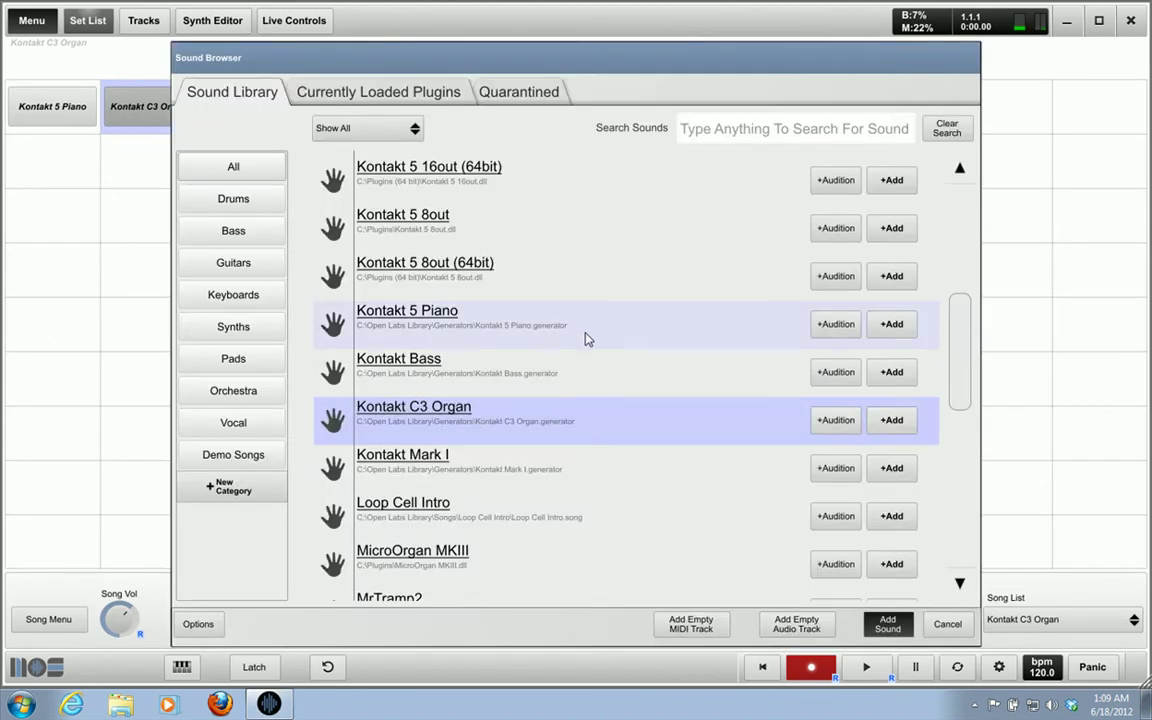
{"action": "left_click", "coordinate": [893, 468]}
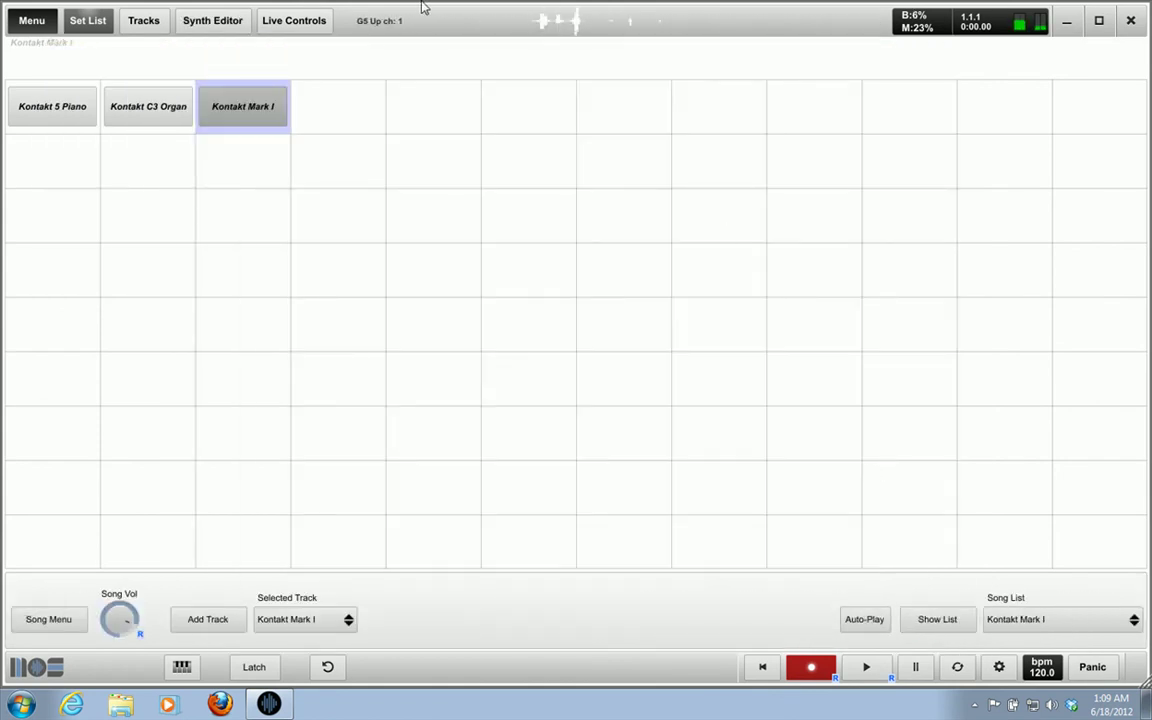
- Add Reaktor Punchy Bass.generator to the following empty set-list cell
{"action": "left_click", "coordinate": [343, 112]}
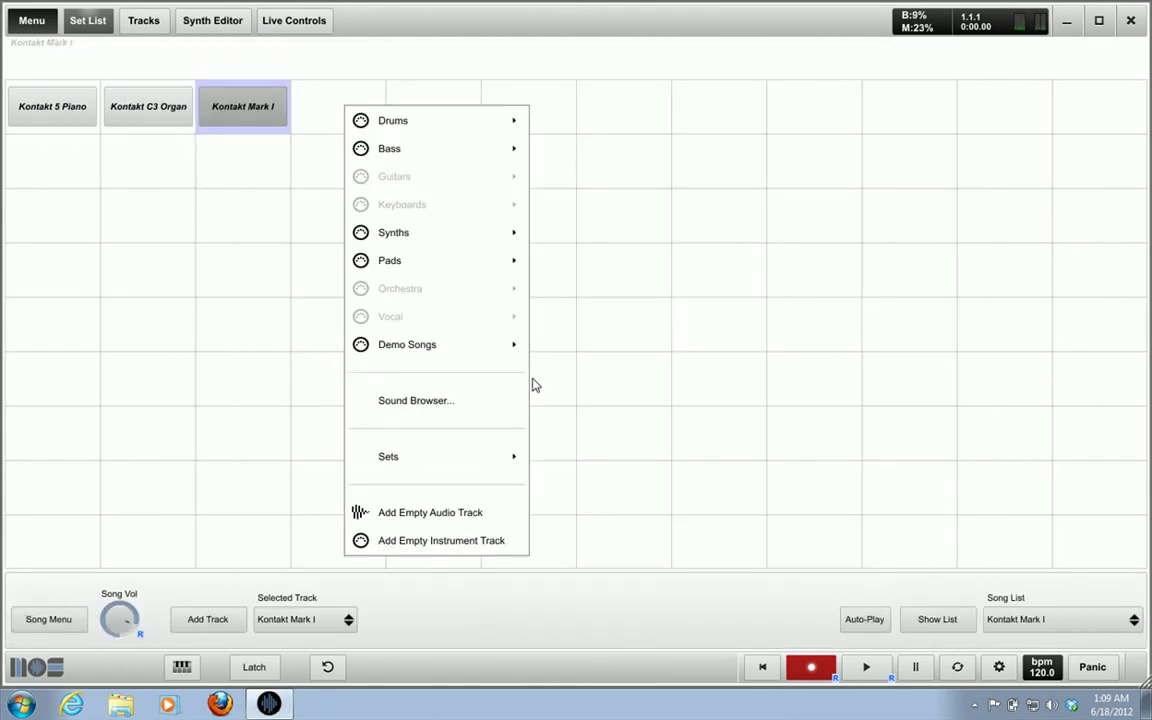
{"action": "left_click", "coordinate": [505, 404]}
{"action": "left_click_drag", "start_coordinate": [969, 386], "coordinate": [968, 568]}
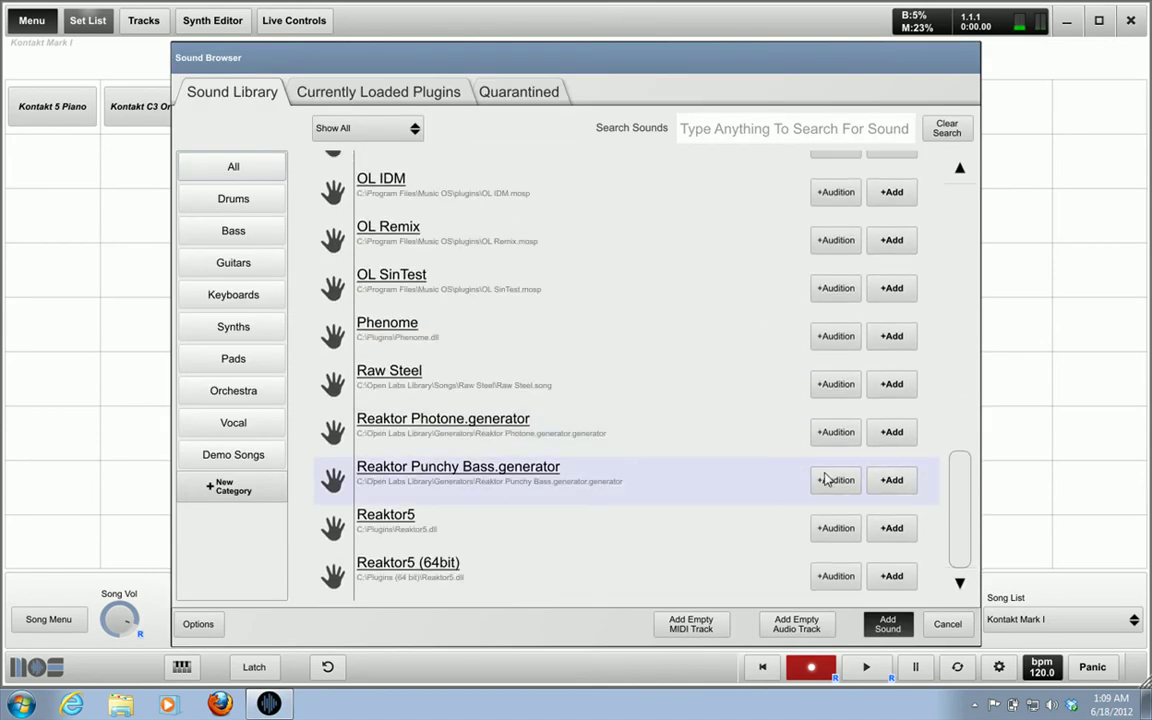
{"action": "left_click", "coordinate": [893, 482]}
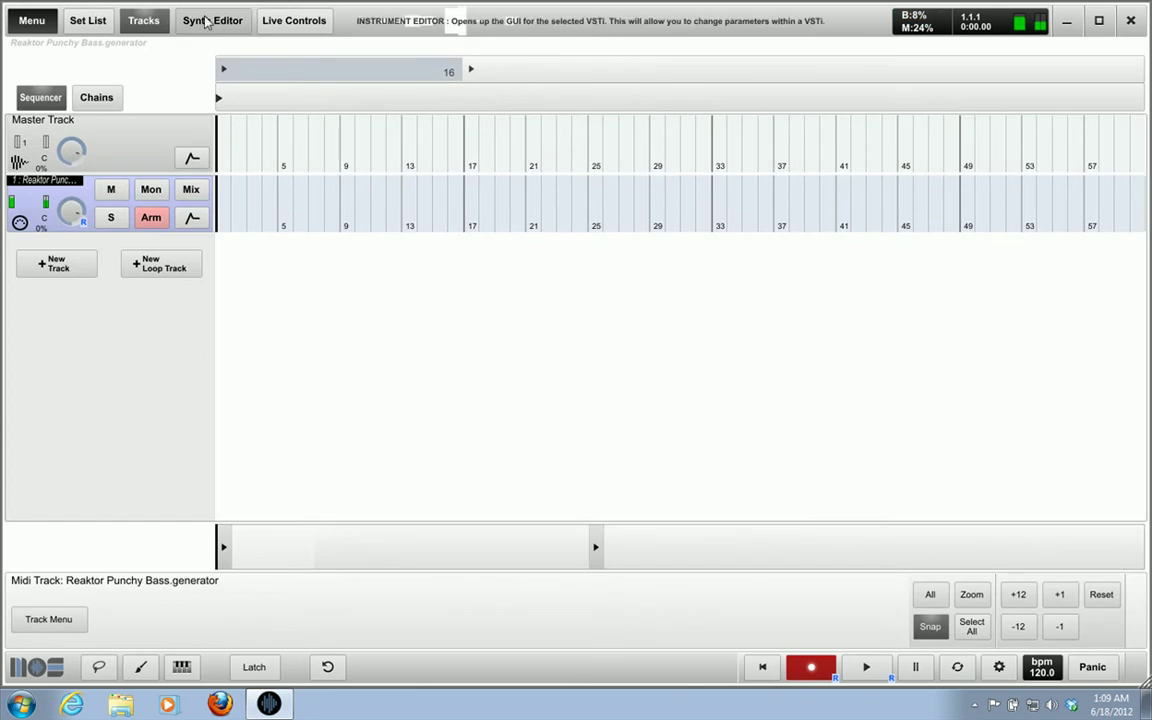
- Return to the set-list grid and audition Kontakt Mark I, C3 Organ, then 5 Piano
{"action": "left_click", "coordinate": [206, 22]}
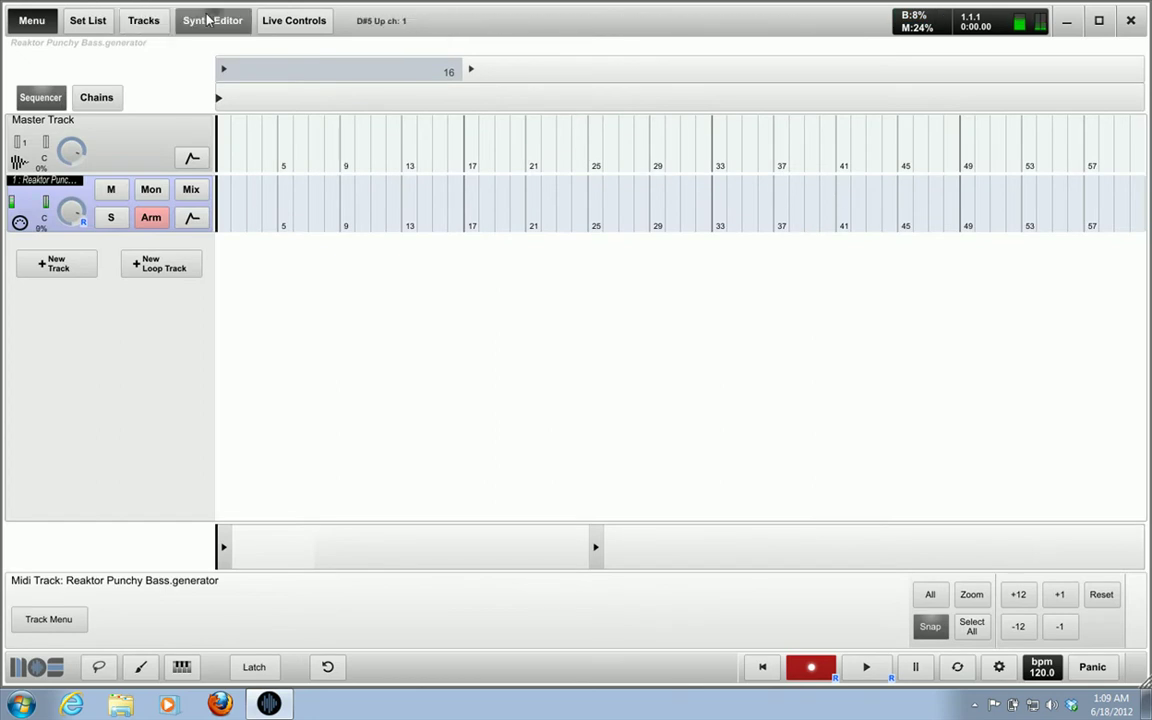
{"action": "left_click", "coordinate": [143, 22]}
{"action": "left_click", "coordinate": [80, 21]}
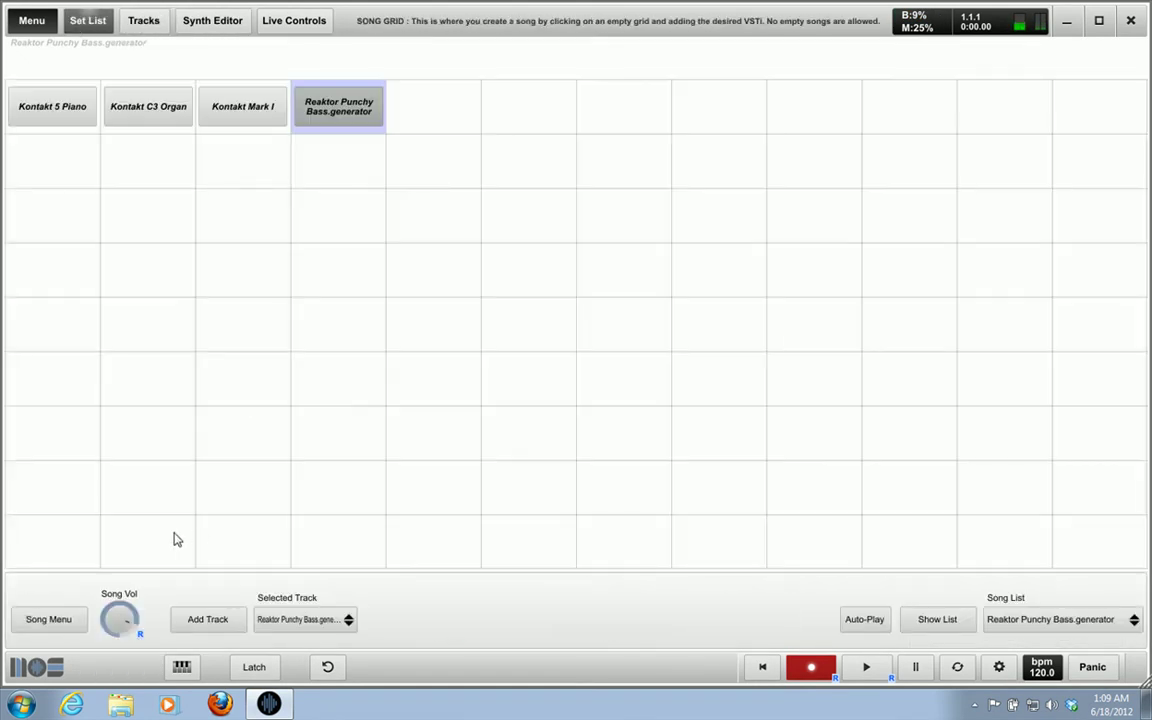
{"action": "left_click", "coordinate": [237, 120]}
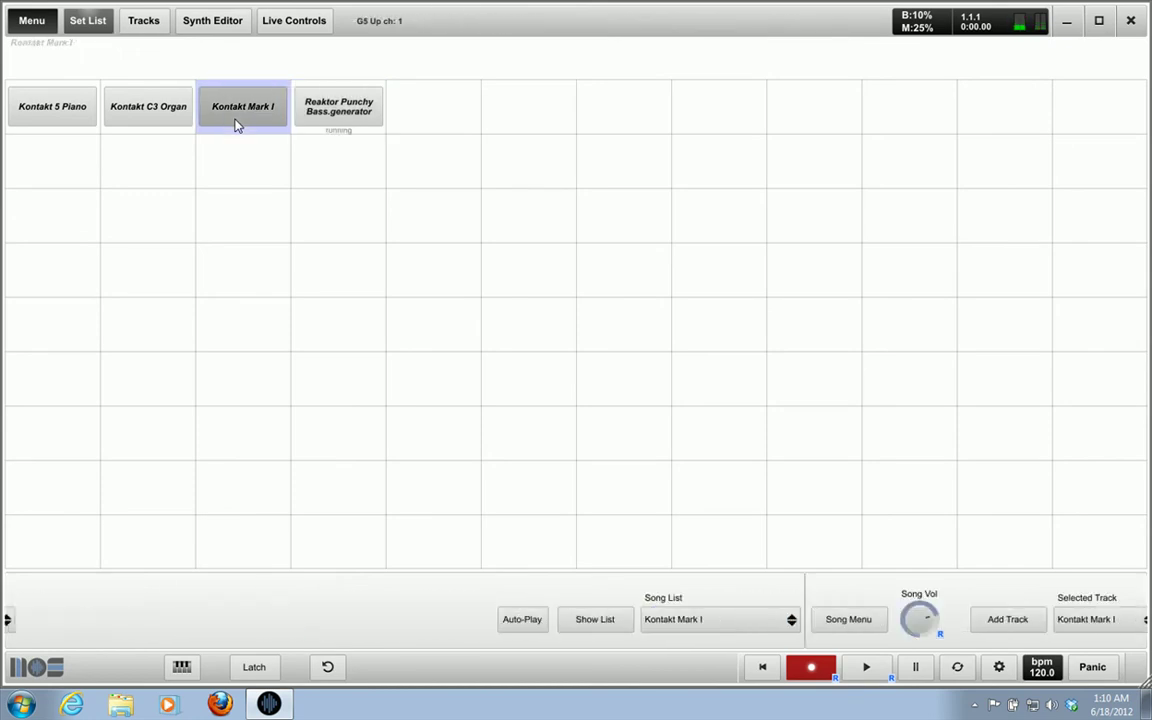
{"action": "left_click", "coordinate": [160, 112]}
{"action": "left_click", "coordinate": [70, 114]}
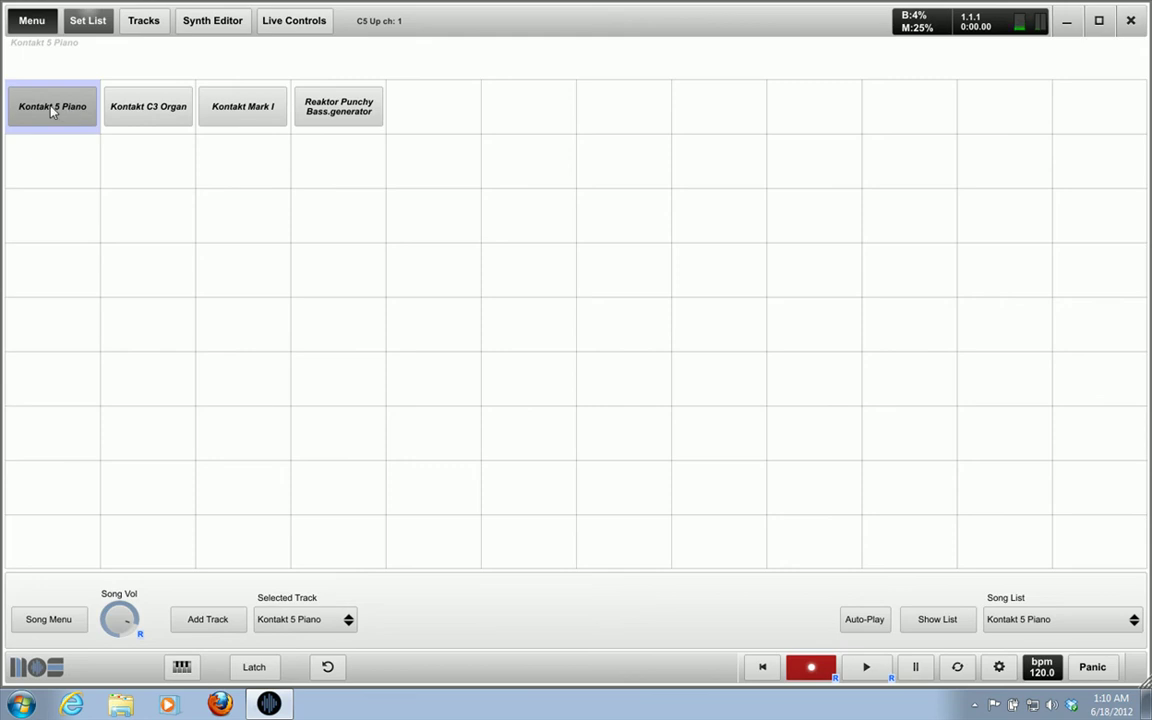
- Switch through the C3 Organ, Mark I, Punchy Bass and Piano songs to compare them
{"action": "left_click", "coordinate": [154, 108]}
{"action": "left_click", "coordinate": [259, 108]}
{"action": "left_click", "coordinate": [326, 104]}
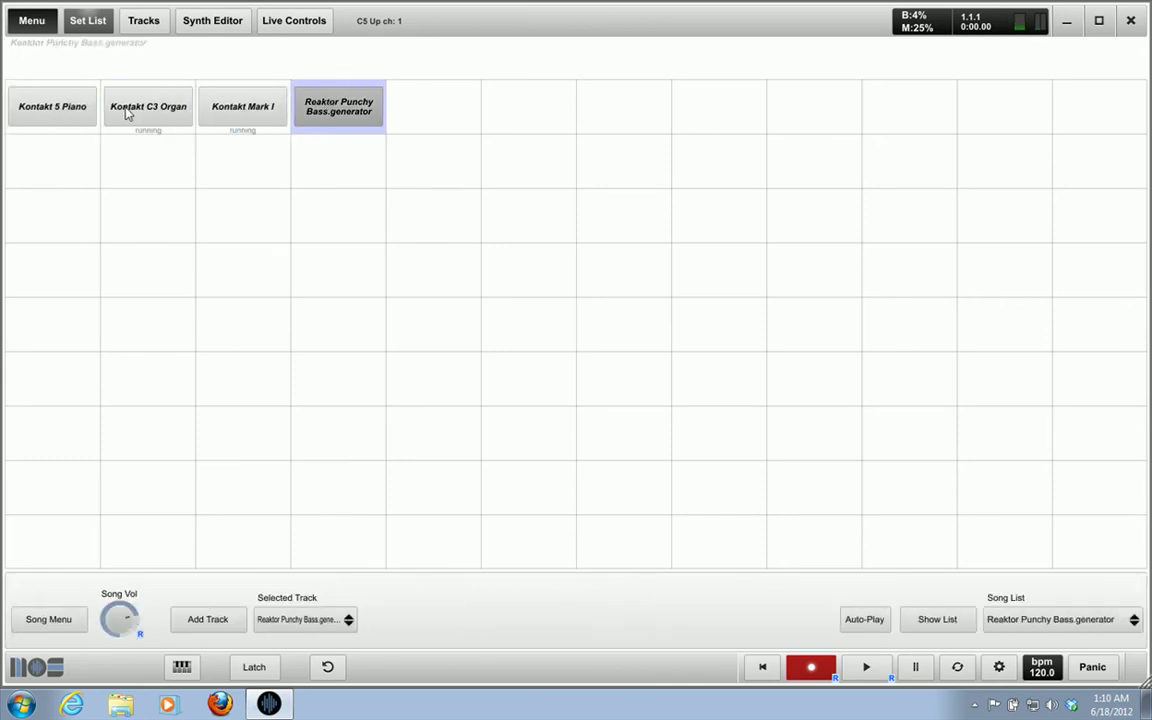
{"action": "left_click", "coordinate": [85, 116]}
{"action": "left_click", "coordinate": [316, 104]}
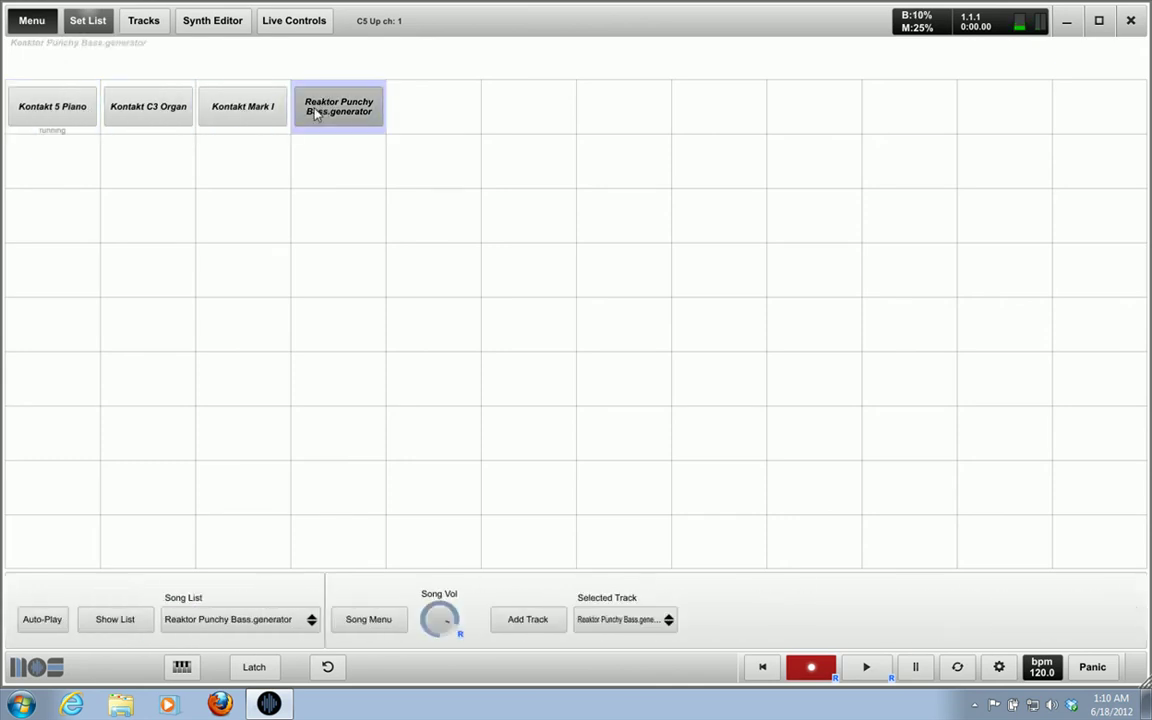
- Assign input Program Change 1 on Omni channel to the Kontakt 5 Piano song
{"action": "right_click", "coordinate": [64, 121]}
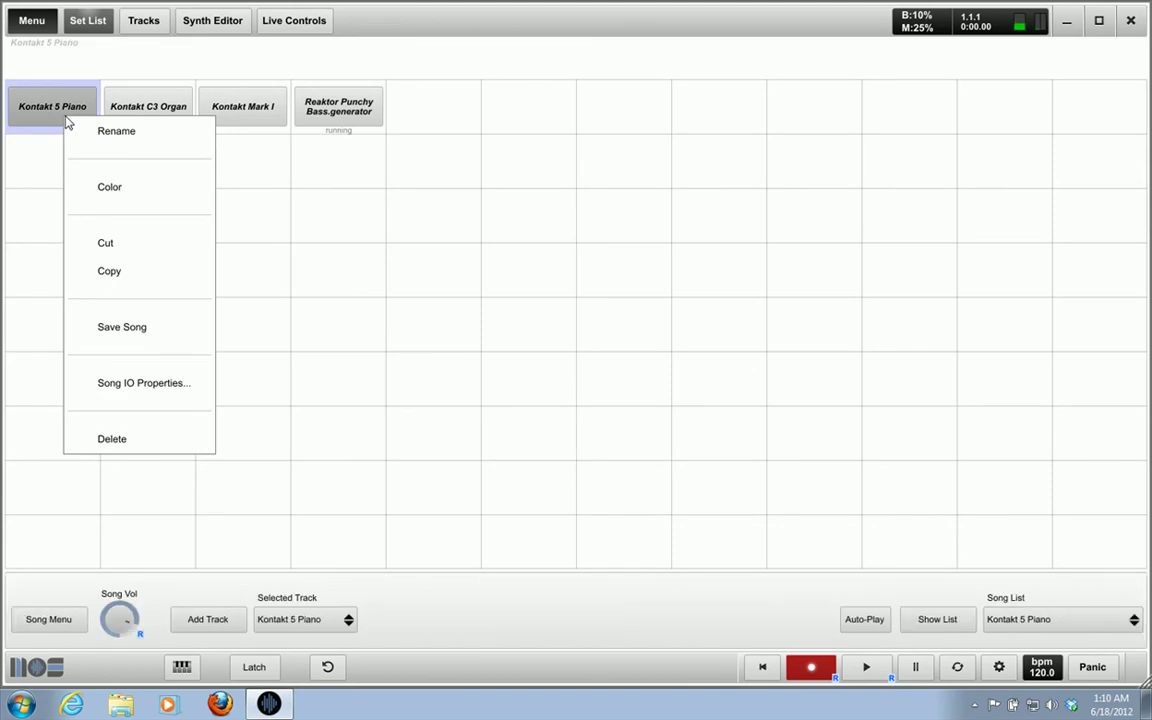
{"action": "left_click", "coordinate": [160, 392]}
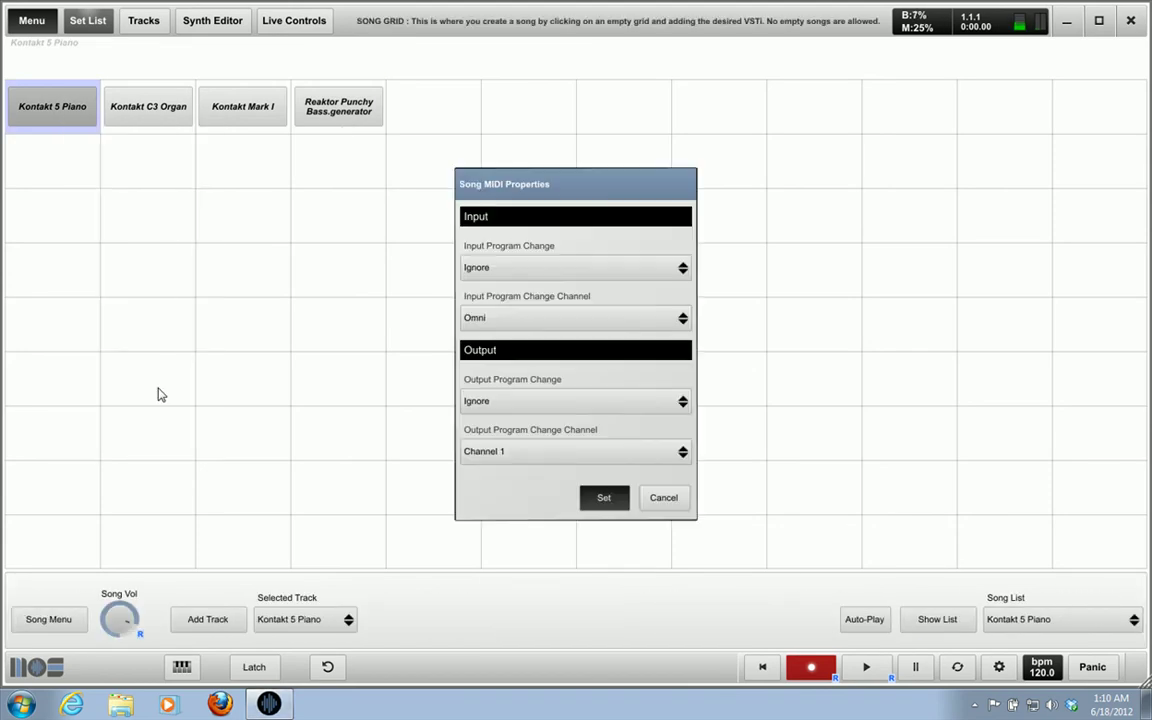
{"action": "left_click", "coordinate": [519, 271]}
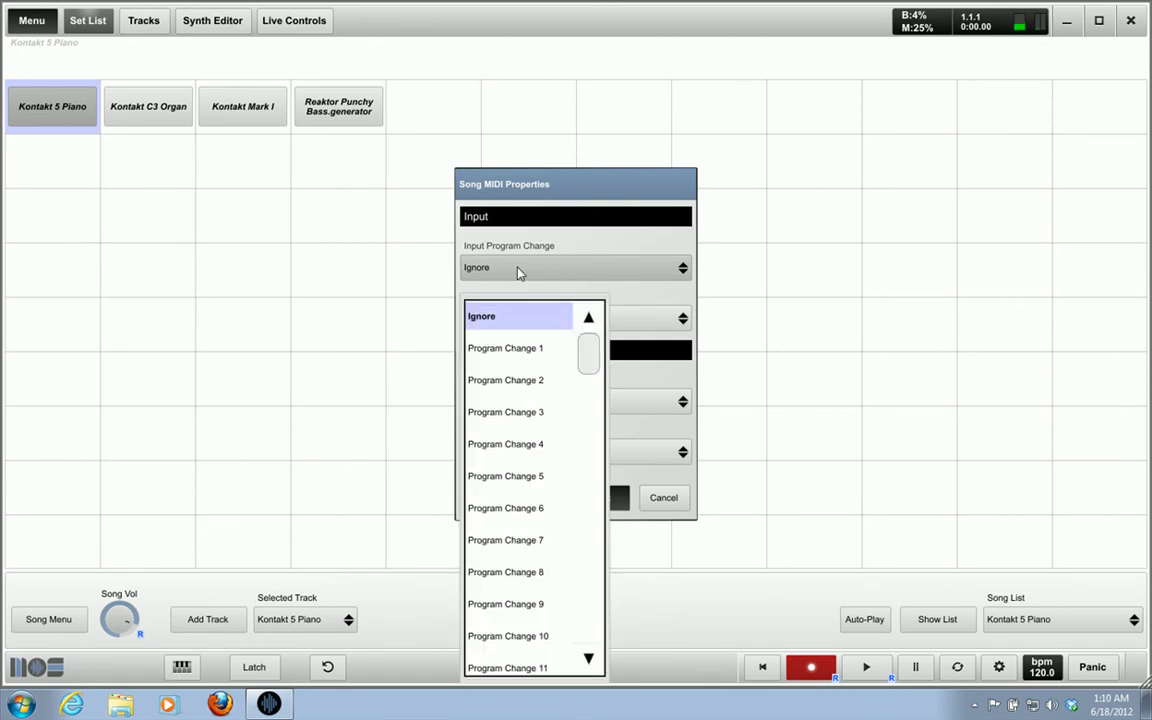
{"action": "left_click", "coordinate": [532, 351]}
{"action": "left_click", "coordinate": [528, 320]}
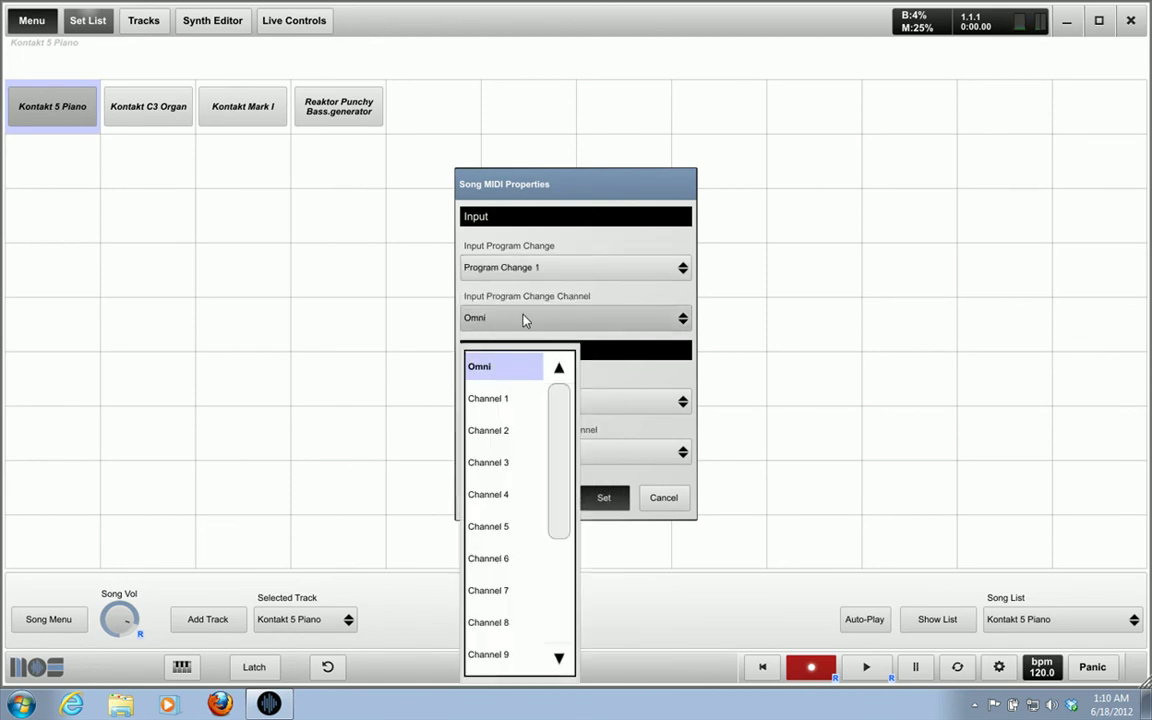
{"action": "left_click", "coordinate": [528, 320]}
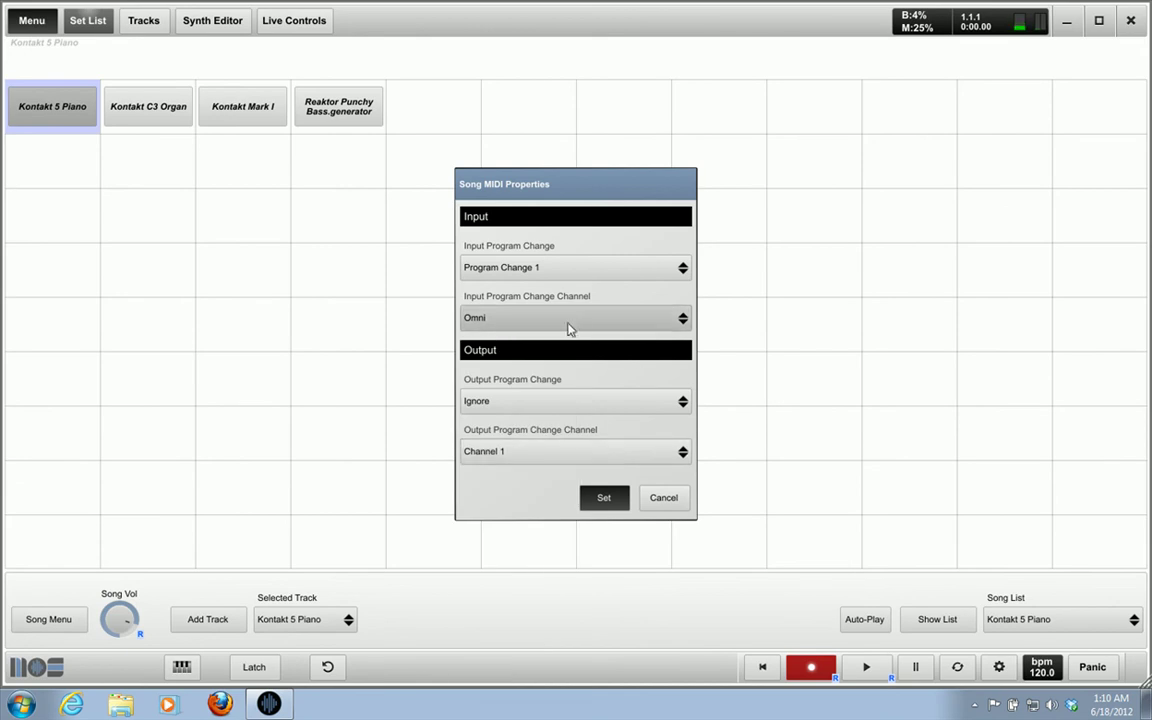
{"action": "left_click", "coordinate": [594, 497]}
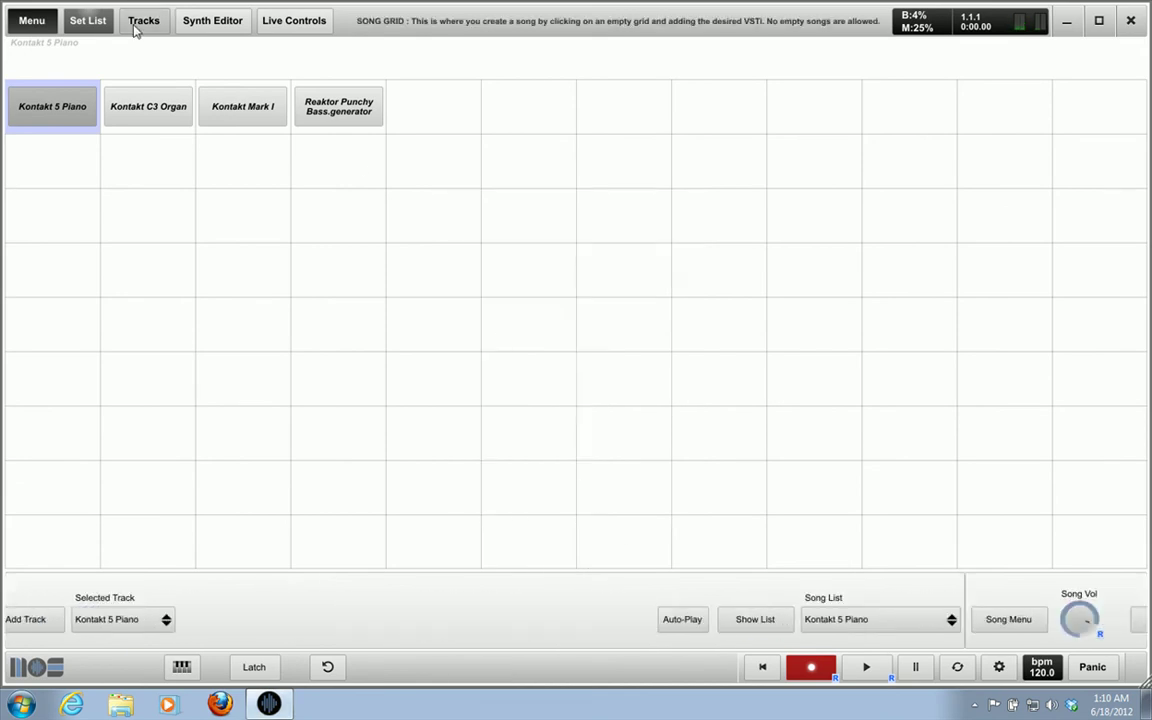
- Assign input Program Change 2 to the Kontakt C3 Organ song
{"action": "right_click", "coordinate": [150, 107]}
{"action": "left_click", "coordinate": [252, 373]}
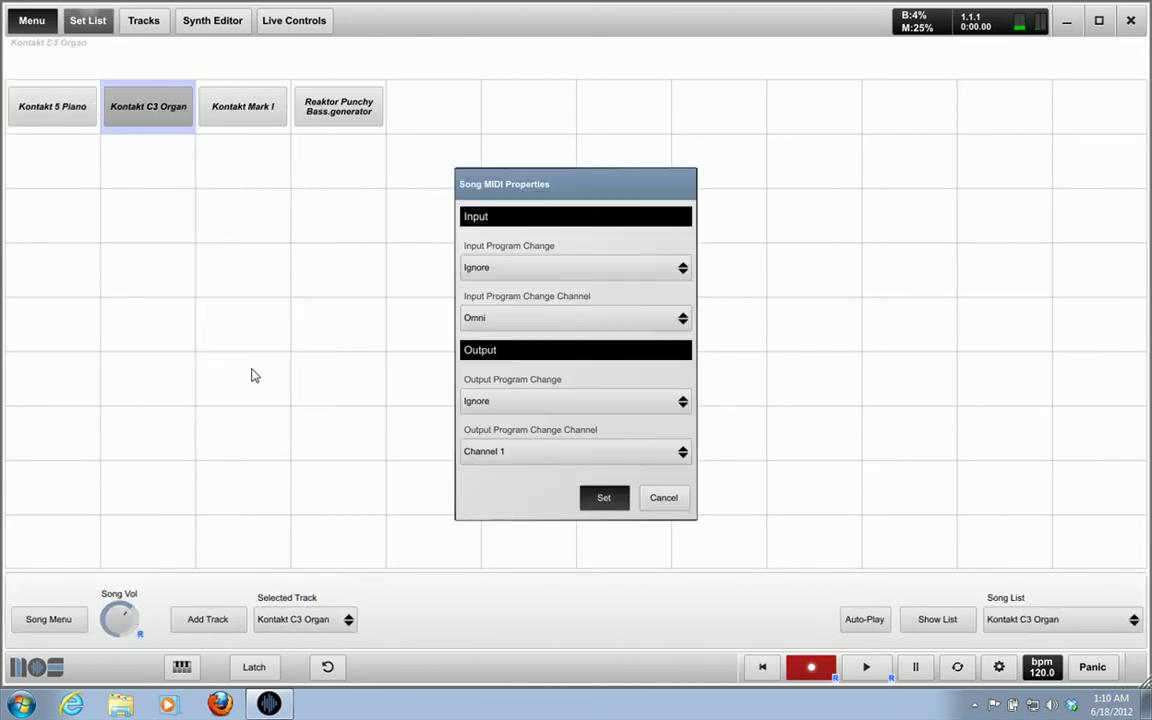
{"action": "left_click", "coordinate": [480, 274]}
{"action": "left_click", "coordinate": [530, 381]}
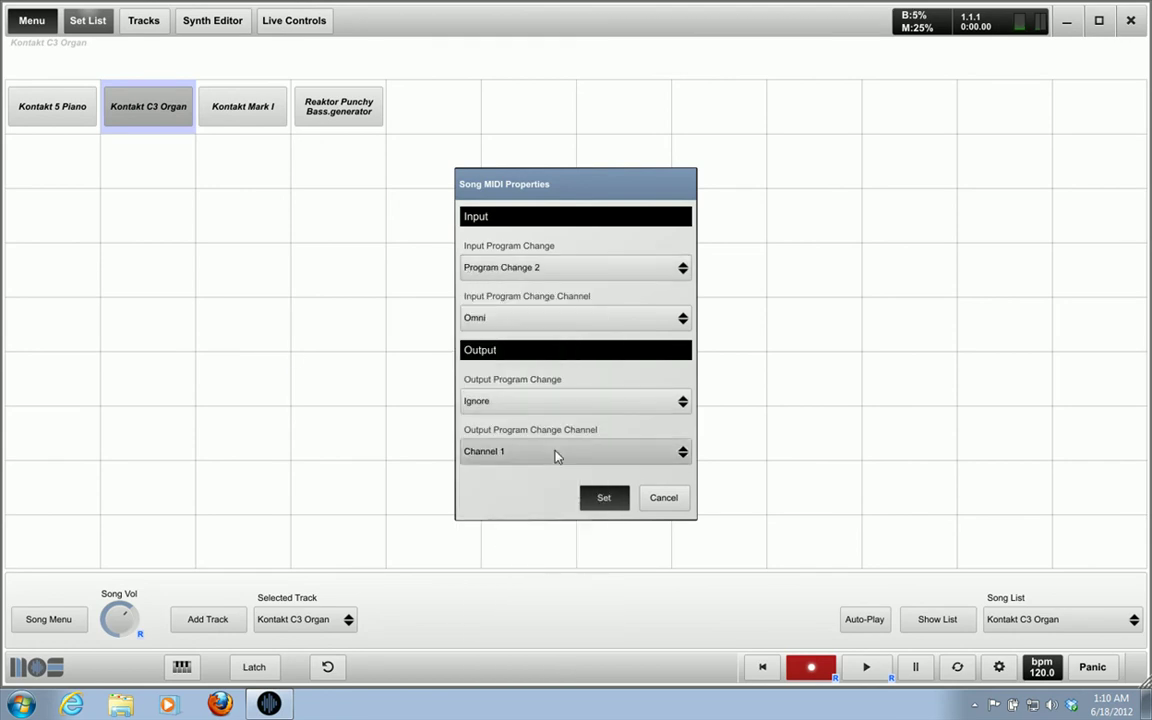
{"action": "left_click", "coordinate": [608, 500]}
- Assign input Program Change 3 to the Kontakt Mark I song
{"action": "right_click", "coordinate": [236, 88]}
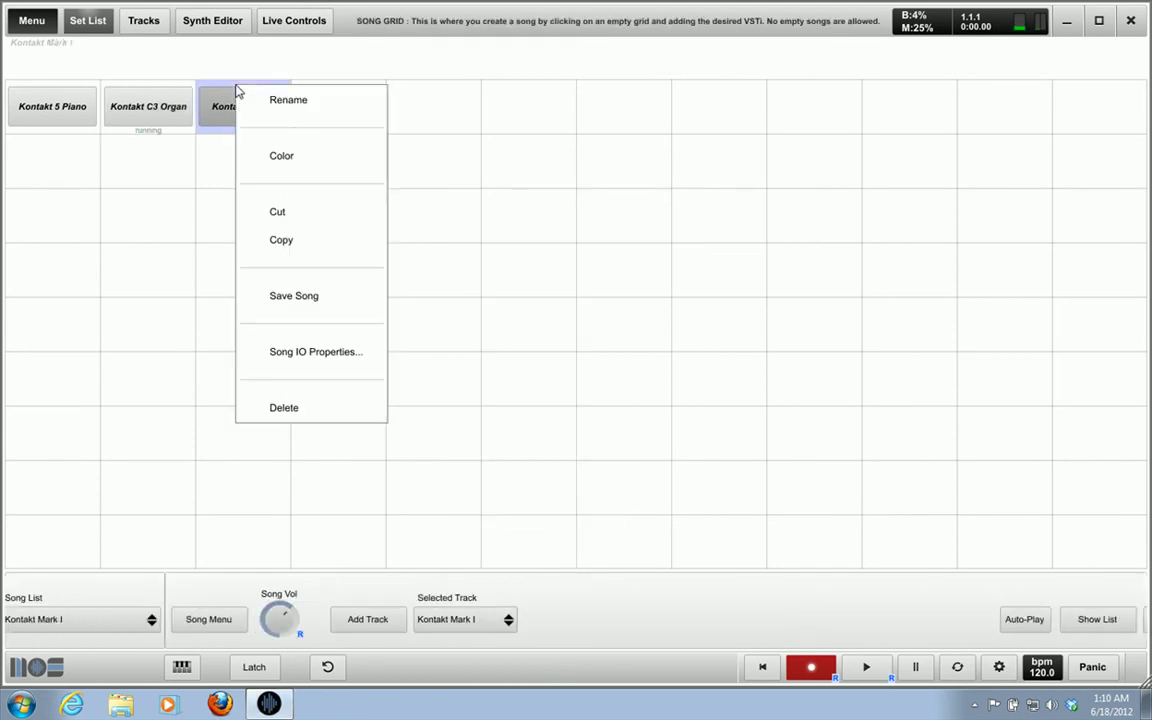
{"action": "left_click", "coordinate": [310, 352]}
{"action": "left_click", "coordinate": [524, 272]}
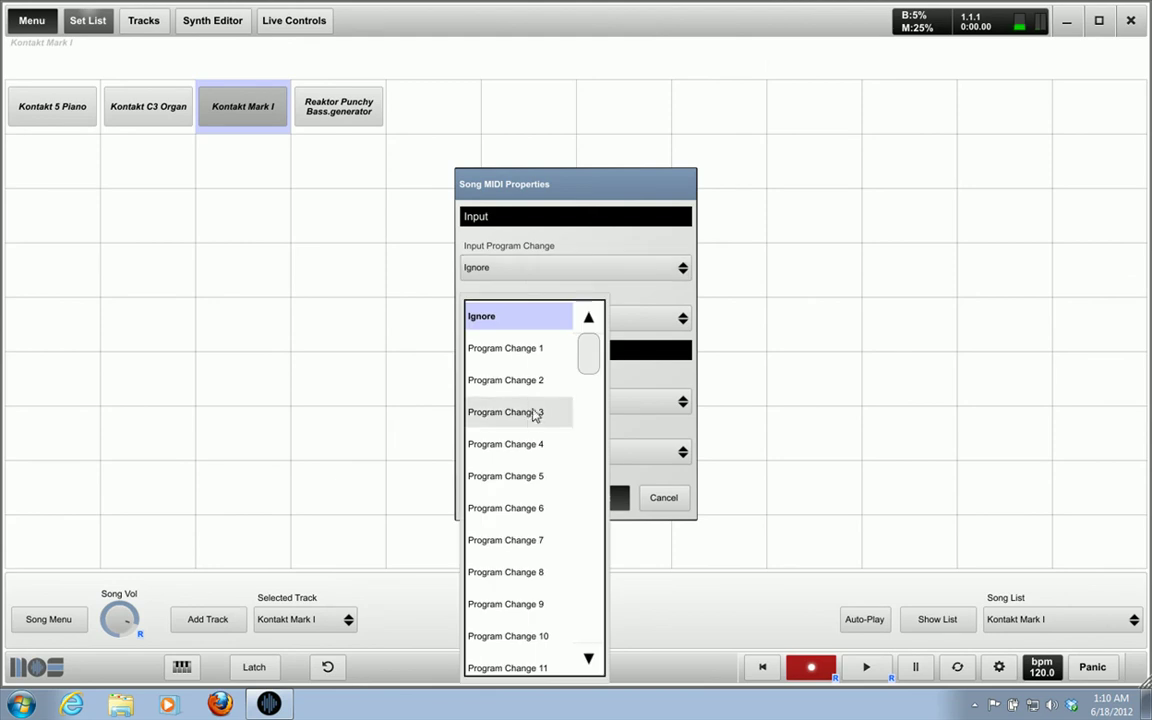
{"action": "left_click", "coordinate": [527, 417]}
{"action": "left_click", "coordinate": [612, 500]}
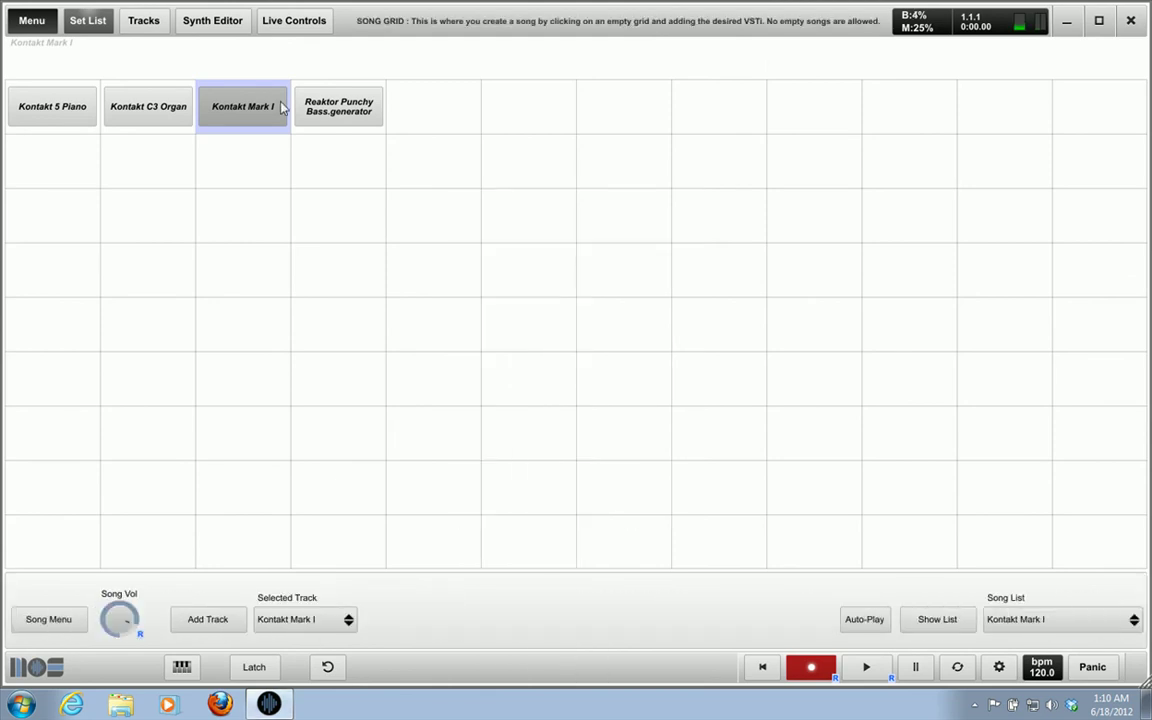
- Assign input Program Change 4 to the Reaktor Punchy Bass song
{"action": "right_click", "coordinate": [339, 108]}
{"action": "left_click", "coordinate": [458, 368]}
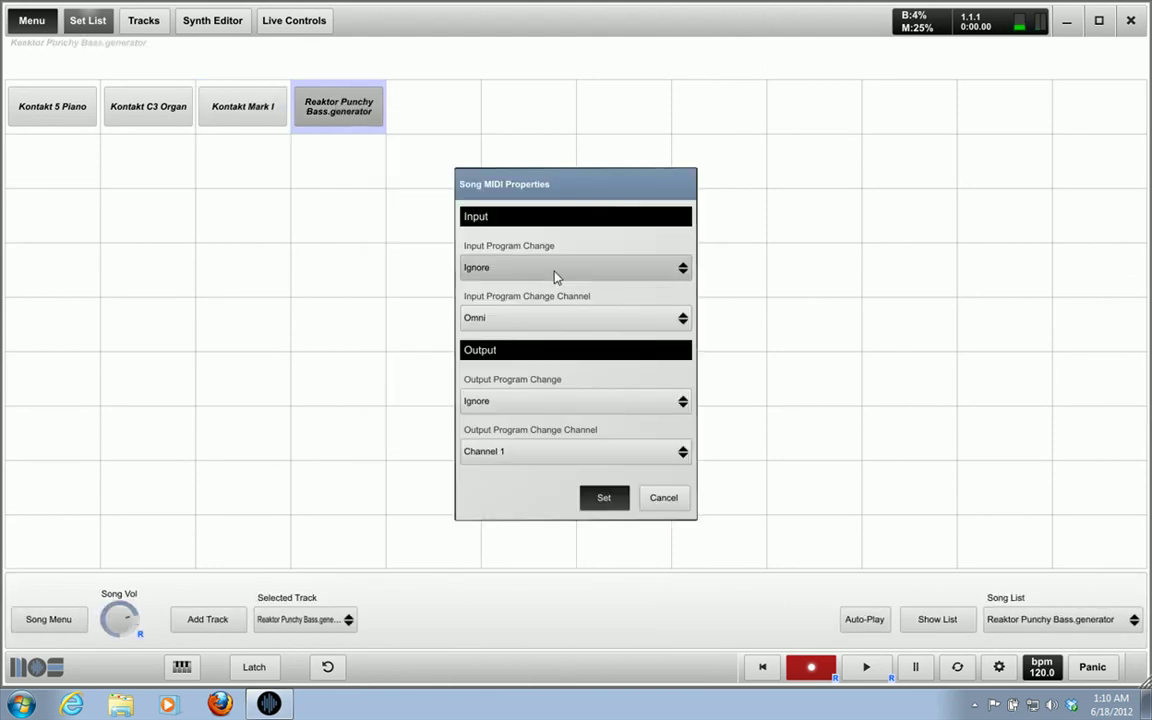
{"action": "left_click", "coordinate": [547, 272]}
{"action": "left_click", "coordinate": [537, 444]}
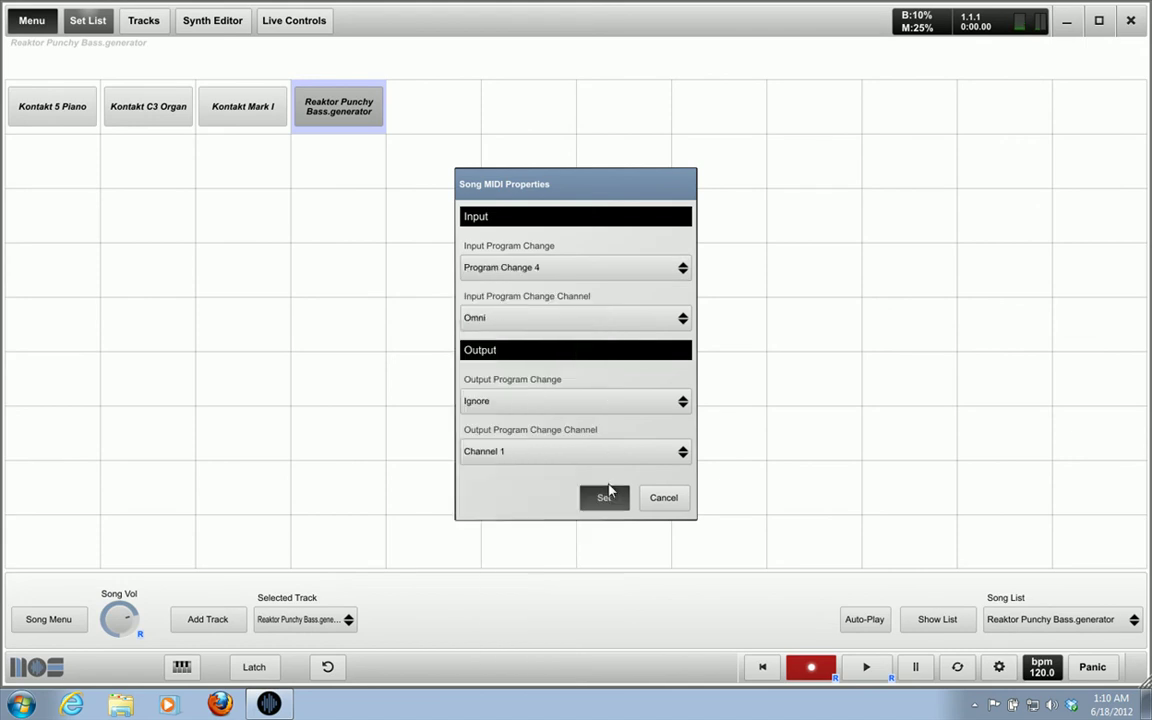
{"action": "left_click", "coordinate": [611, 499]}
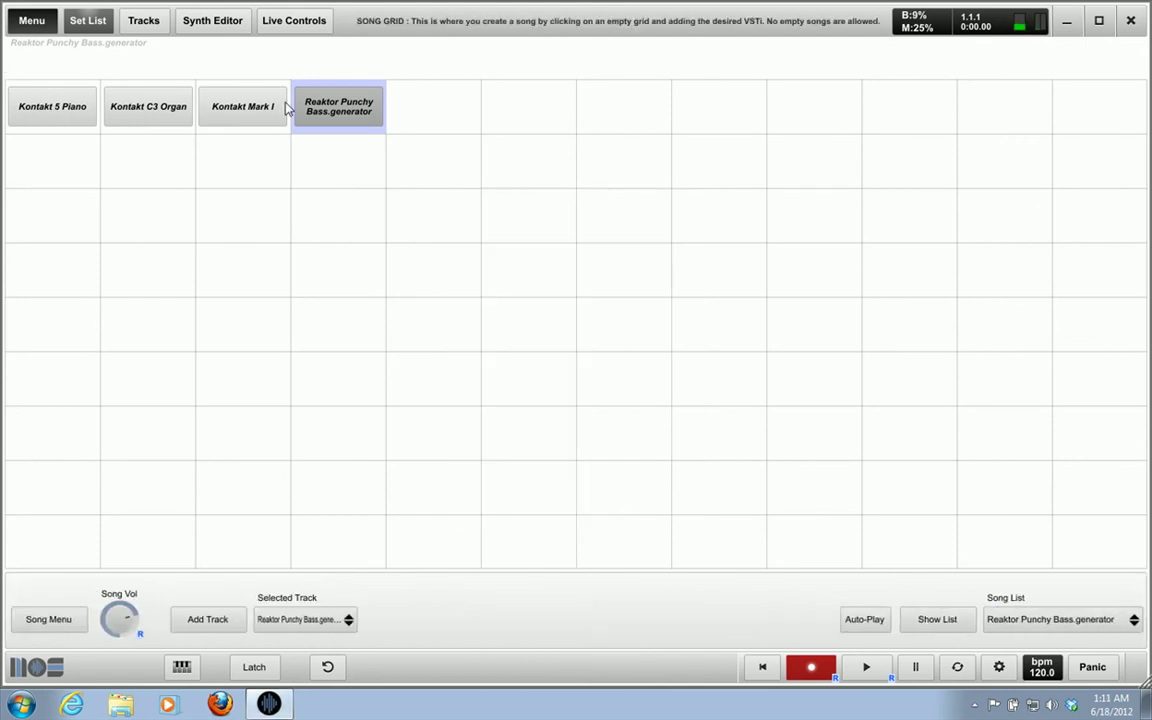